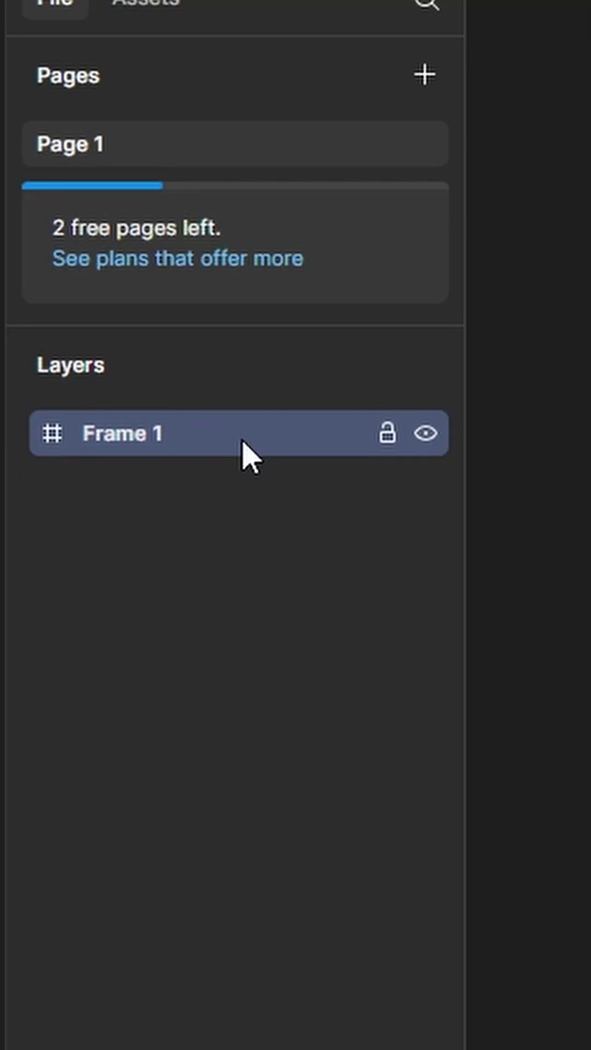
Rename Frame 1 to panel_UI_exp and add a 309×54 frame with 'My awesome library' text.
{"action": "double_click", "coordinate": [242, 439]}
{"action": "type", "text": "panel_UI_exp"}
{"action": "key", "text": "Return"}
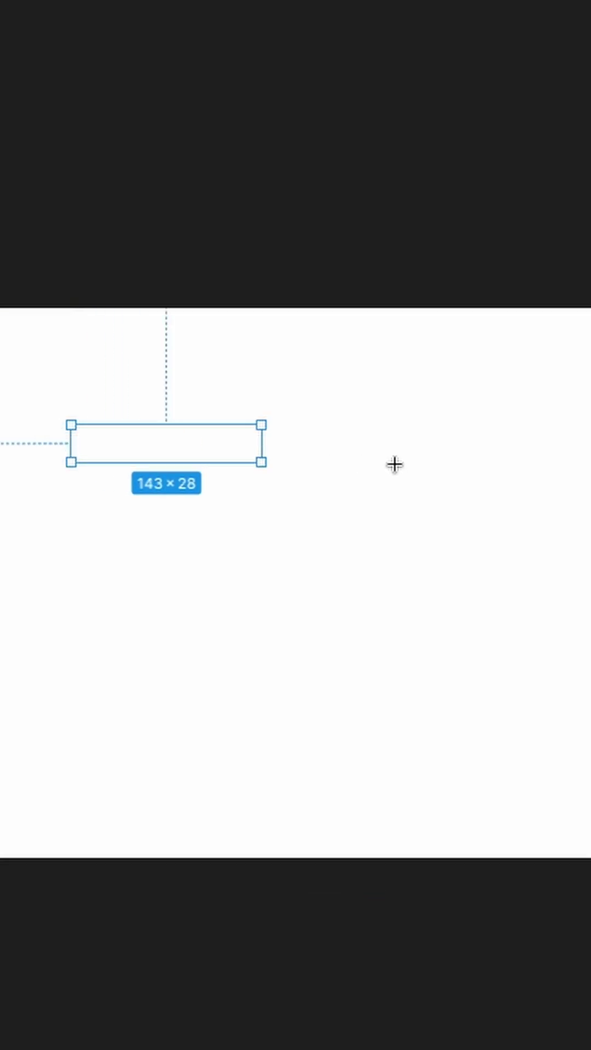
{"action": "mouse_move", "coordinate": [394, 465]}
{"action": "left_mouse_down"}
{"action": "mouse_move", "coordinate": [483, 487]}
{"action": "mouse_move", "coordinate": [481, 497]}
{"action": "left_mouse_up"}
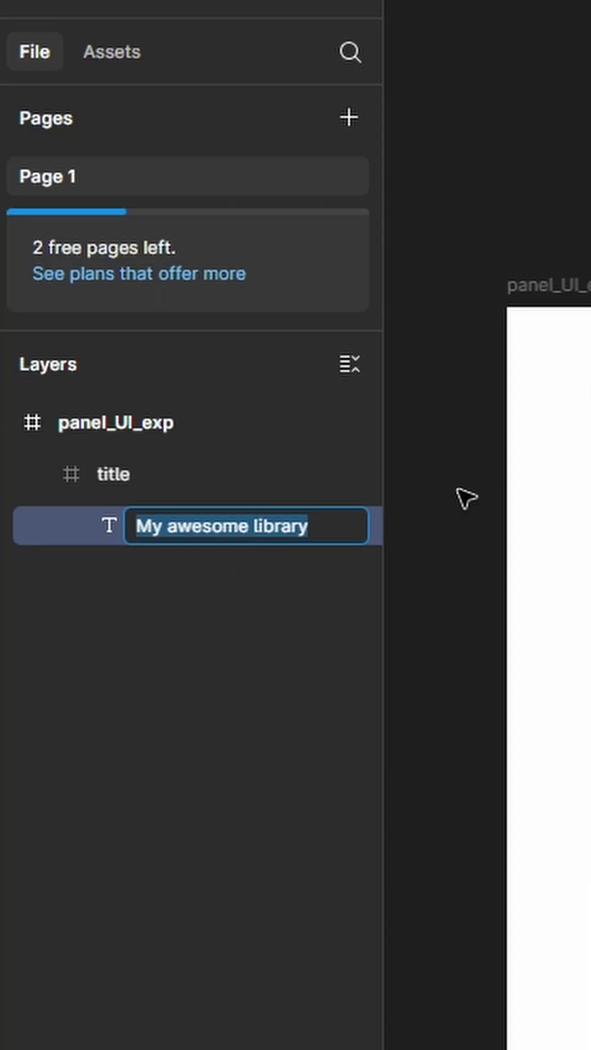
{"action": "type", "text": "text"}
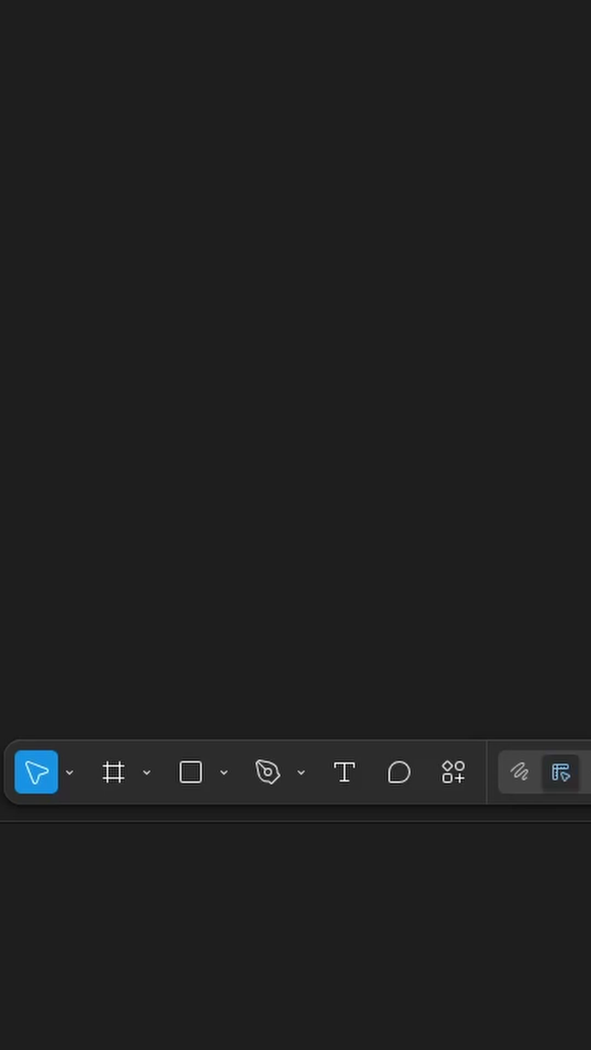
Run the Figma to Kontakt plugin from Actions and rename the title layer to label_title.
{"action": "left_click", "coordinate": [458, 770]}
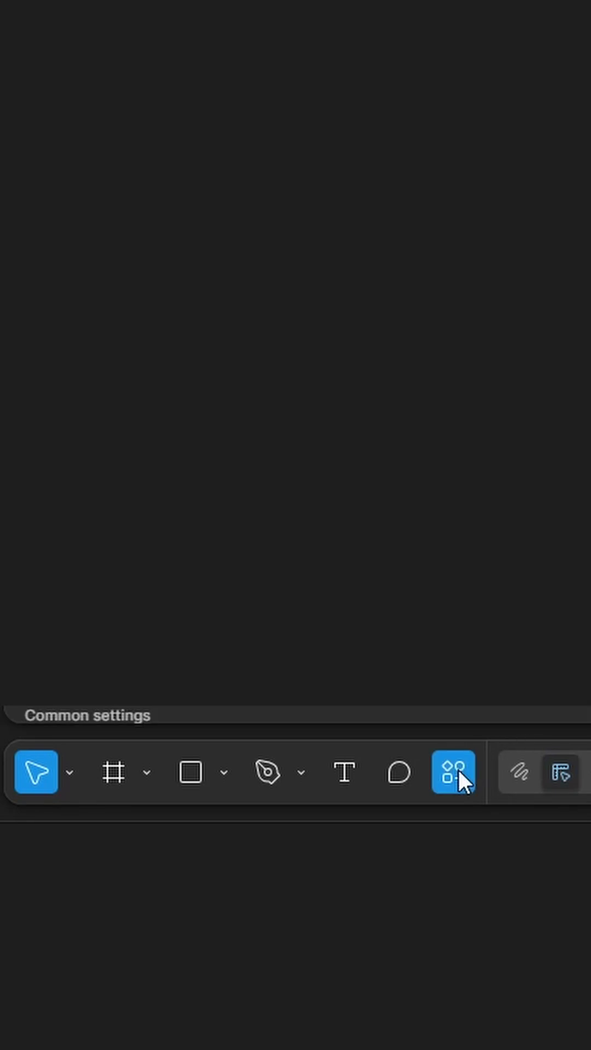
{"action": "left_click", "coordinate": [215, 324]}
{"action": "type", "text": "figma"}
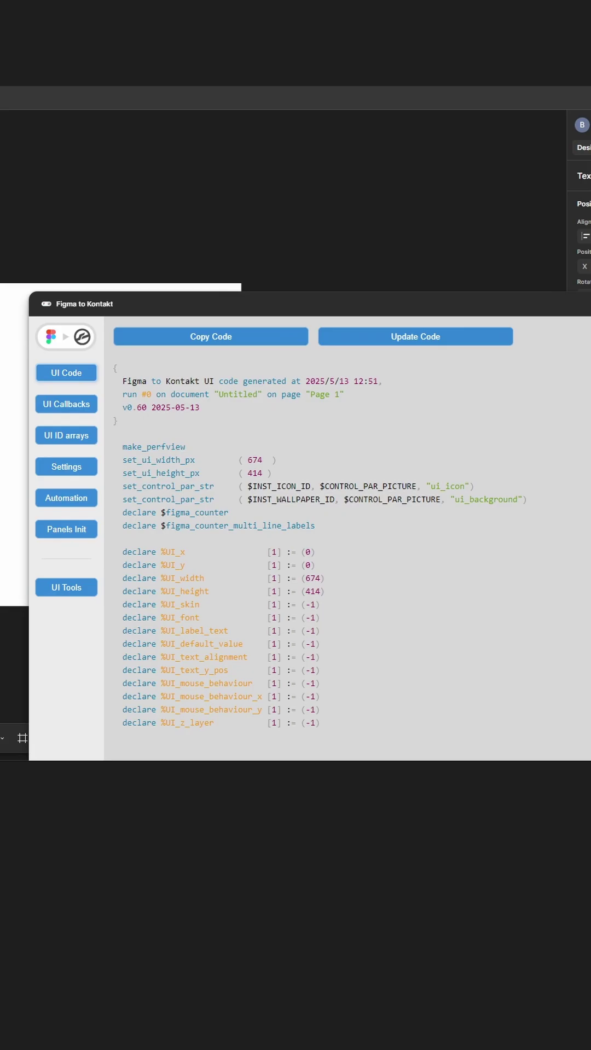
{"action": "key", "text": "Left"}
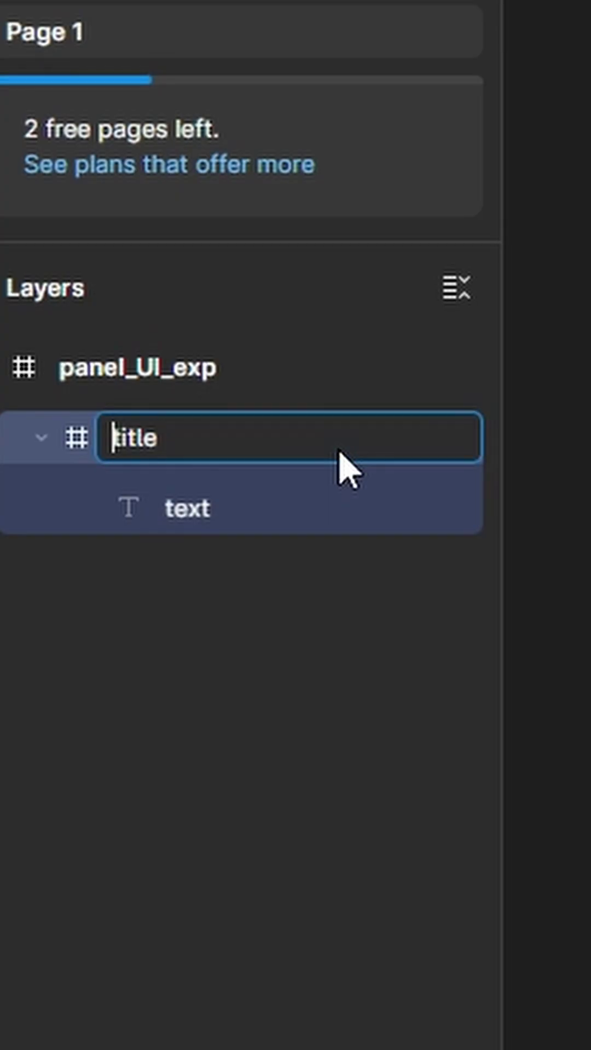
{"action": "type", "text": "label_"}
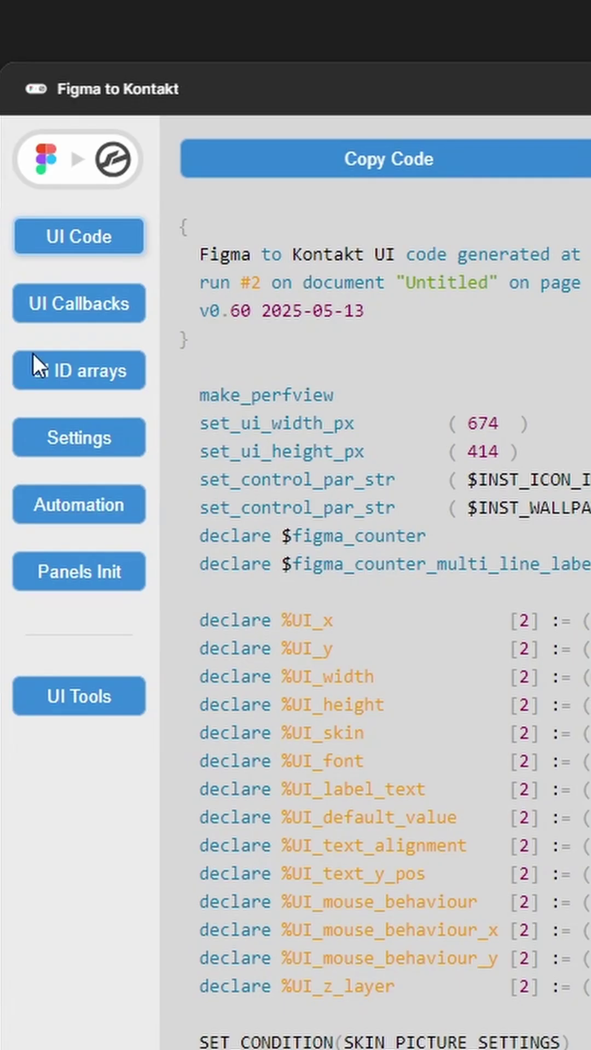
Apply Set transparent Pic in UI Controls Settings and view the refreshed UI code.
{"action": "left_click", "coordinate": [89, 700]}
{"action": "left_click", "coordinate": [462, 284]}
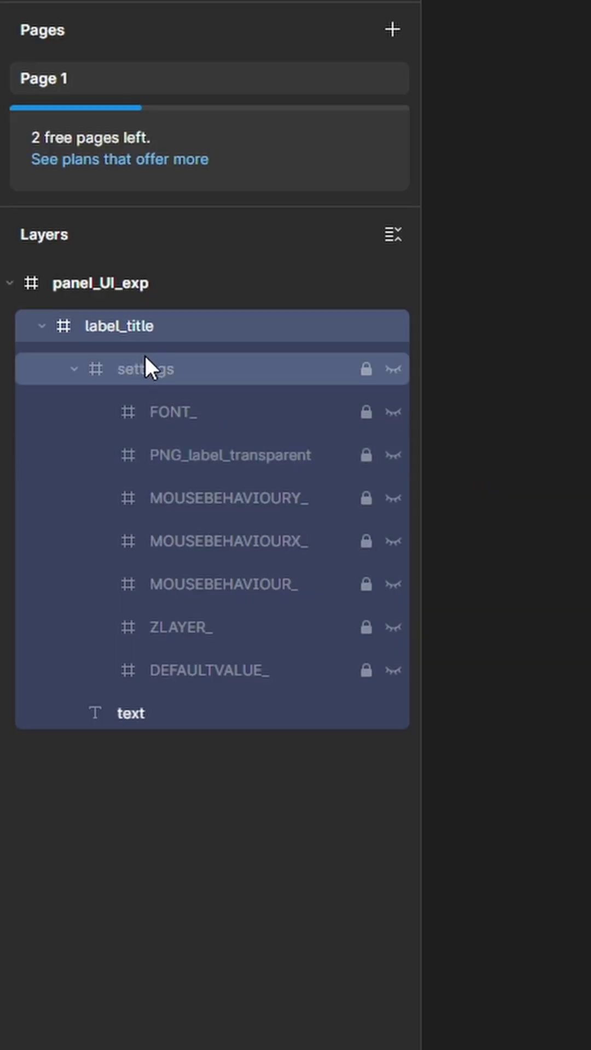
{"action": "left_click", "coordinate": [145, 358]}
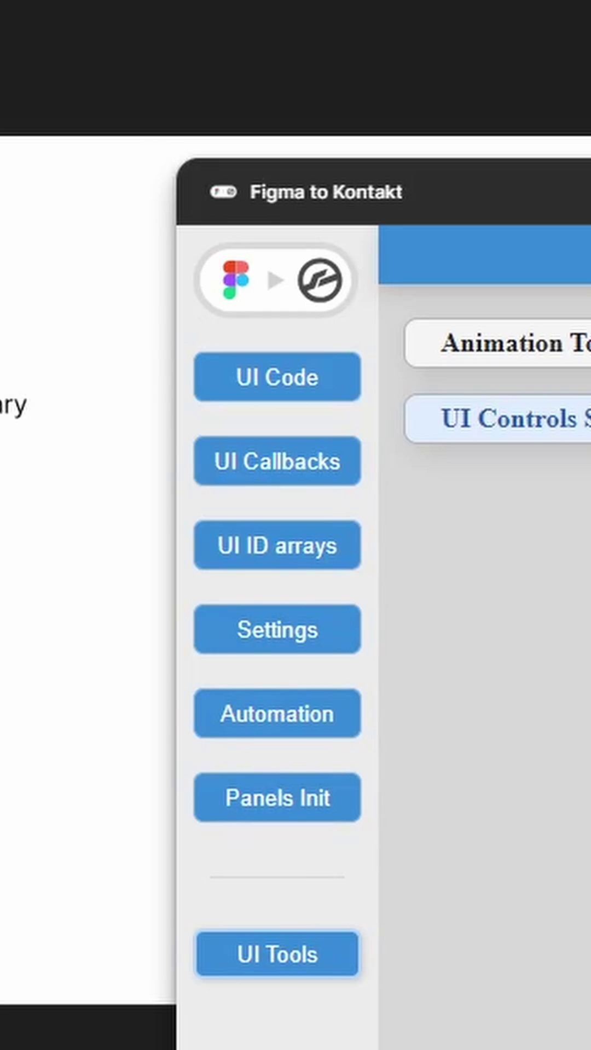
{"action": "left_click", "coordinate": [326, 385]}
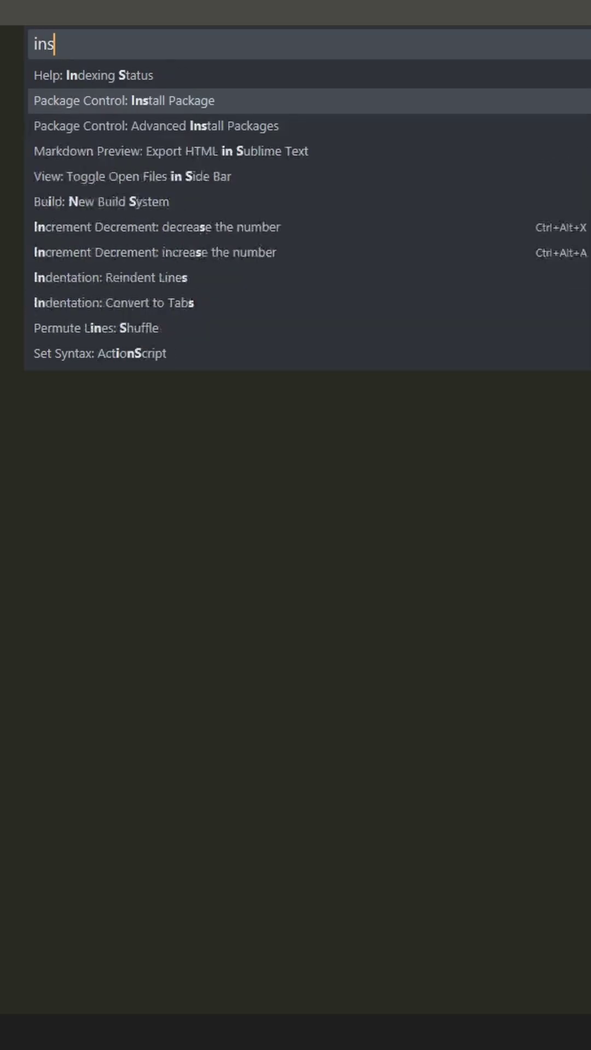
{"action": "type", "text": "stall"}
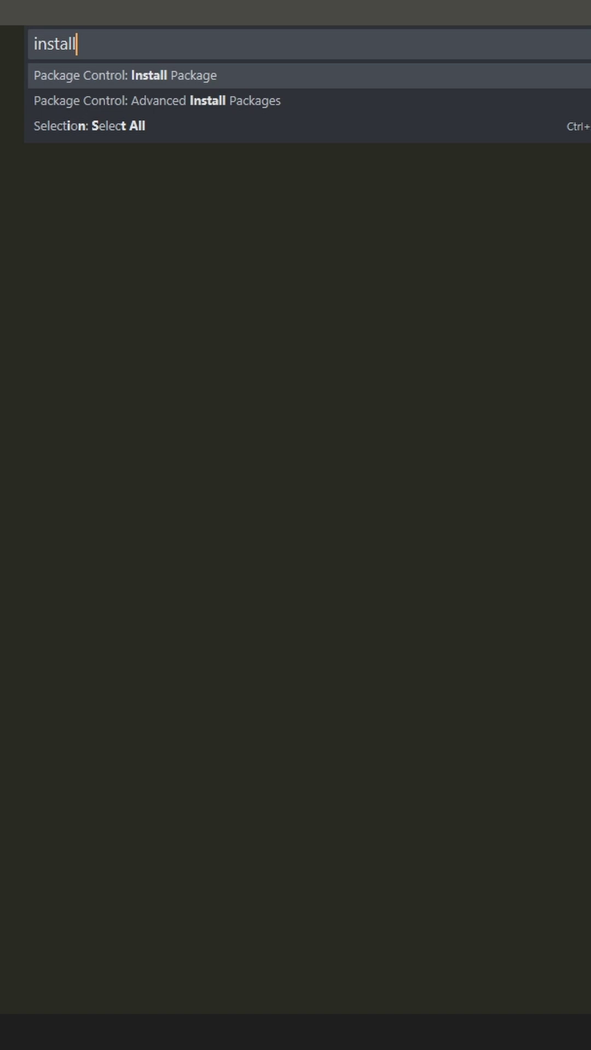
Install the KSP package, set KSP syntax, and compile the pasted code in Sublime Text.
{"action": "key", "text": "Return"}
{"action": "type", "text": "kontakt"}
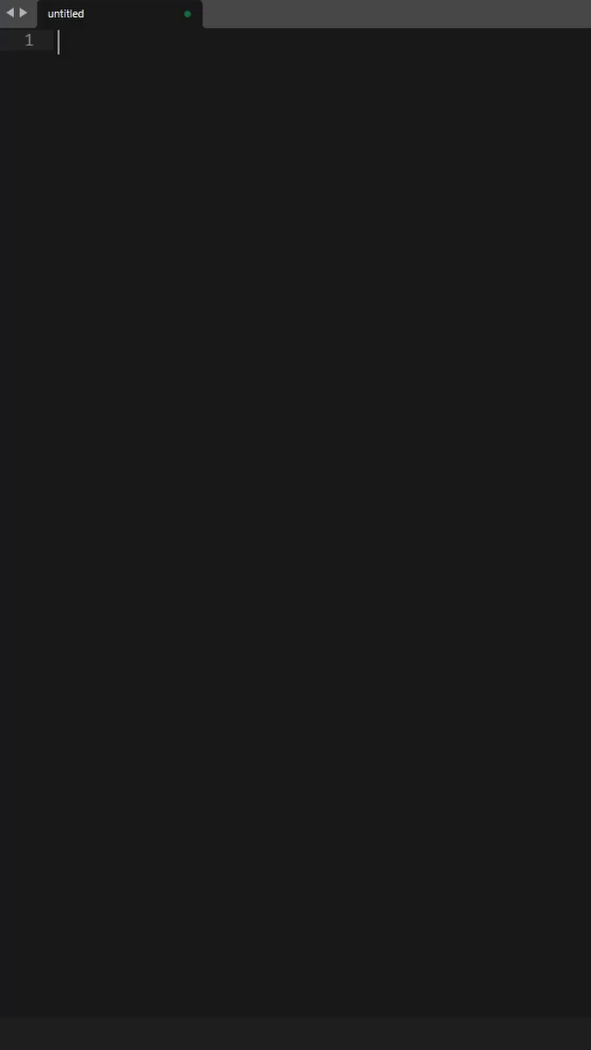
{"action": "key", "text": "ctrl+shift+p"}
{"action": "type", "text": "ksp"}
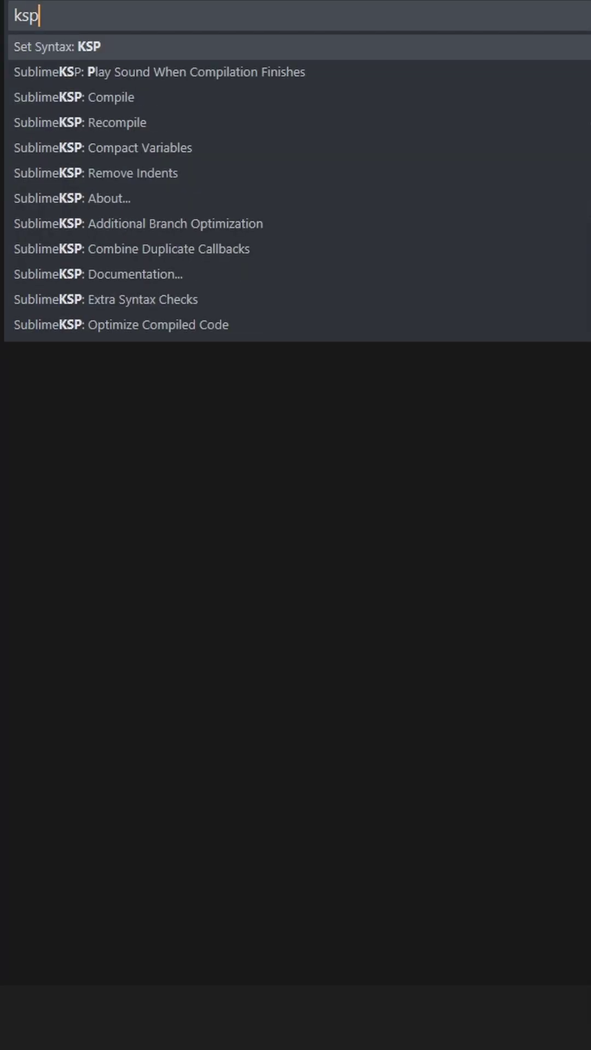
{"action": "key", "text": "Return"}
{"action": "type", "text": "on init"}
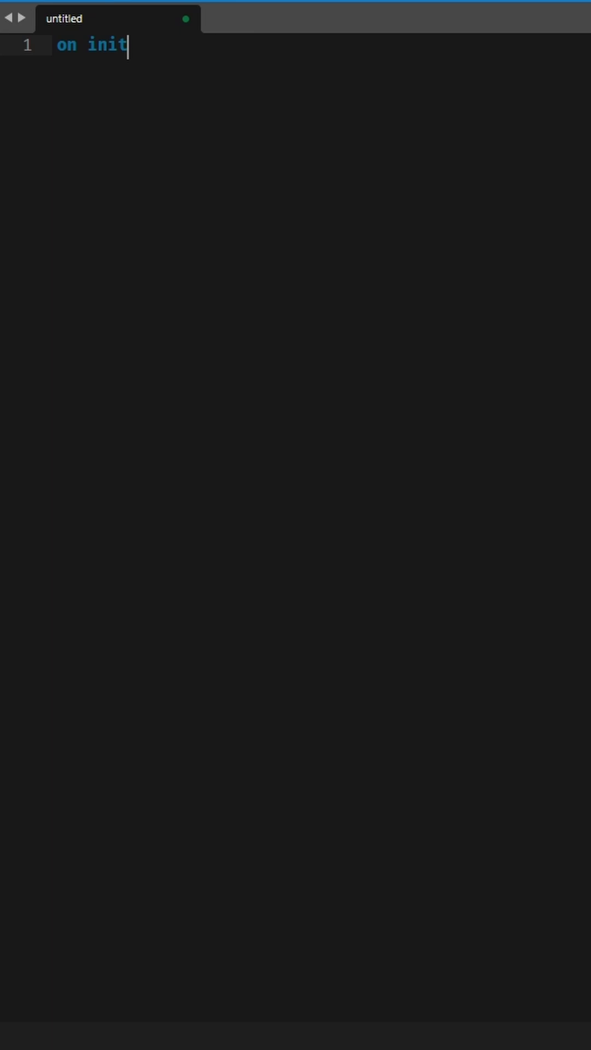
{"action": "key", "text": "Return"}
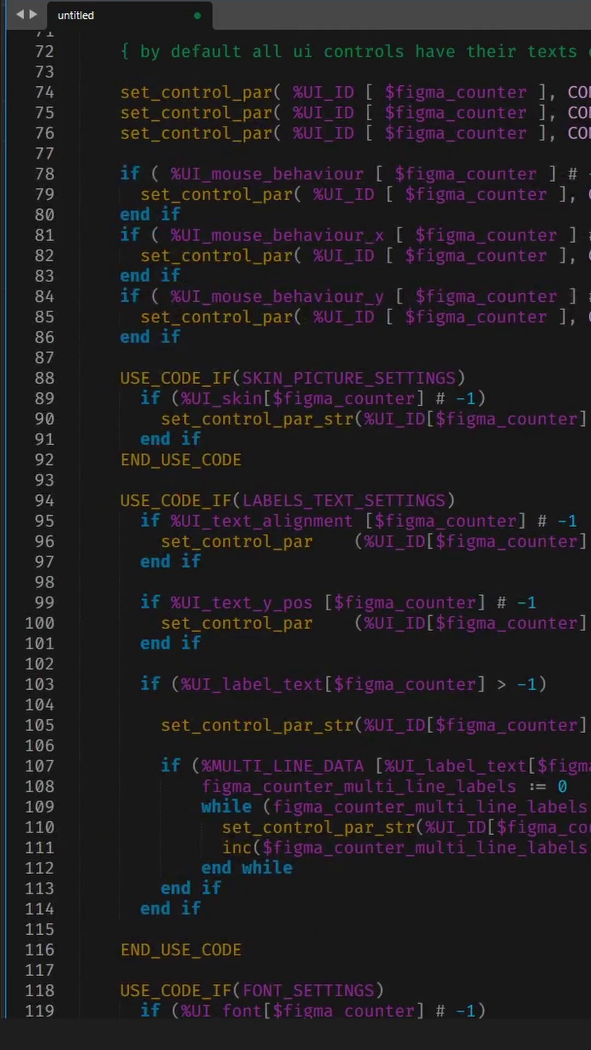
{"action": "key", "text": "ctrl+shift+p"}
{"action": "type", "text": "ksp"}
{"action": "key", "text": "Down"}
{"action": "key", "text": "Down"}
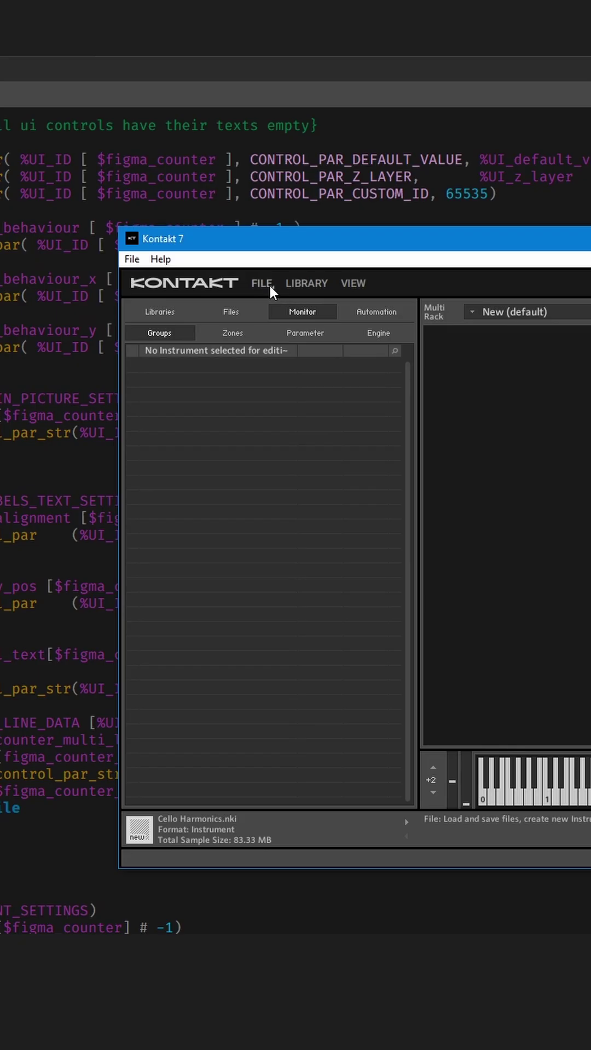
Load the compiled script into Kontakt's Script Editor via Apply from Clipboard and view the label.
{"action": "left_click", "coordinate": [269, 284]}
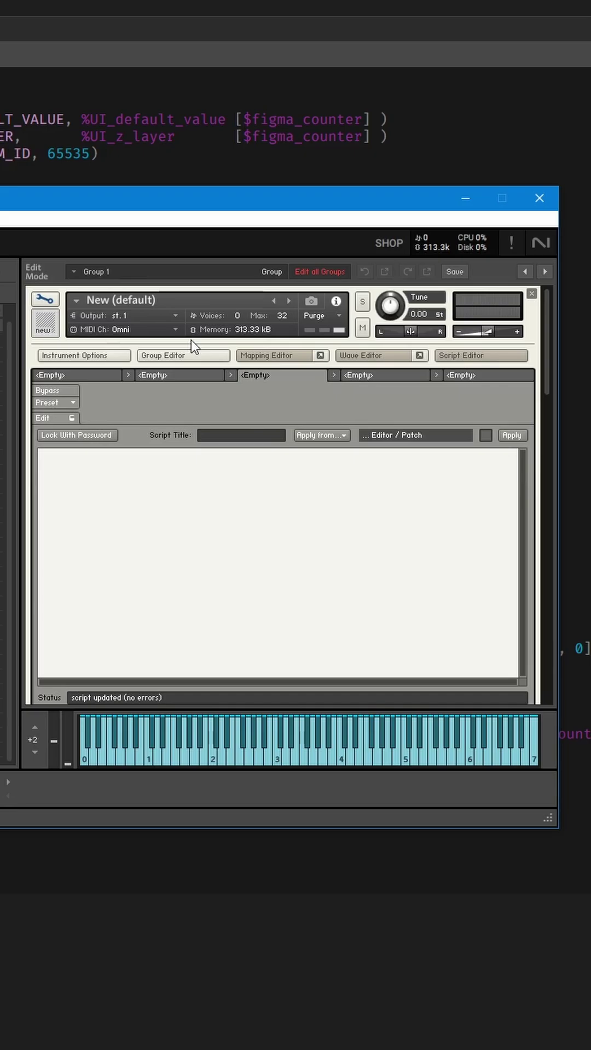
{"action": "left_click", "coordinate": [322, 435]}
{"action": "left_click", "coordinate": [344, 471]}
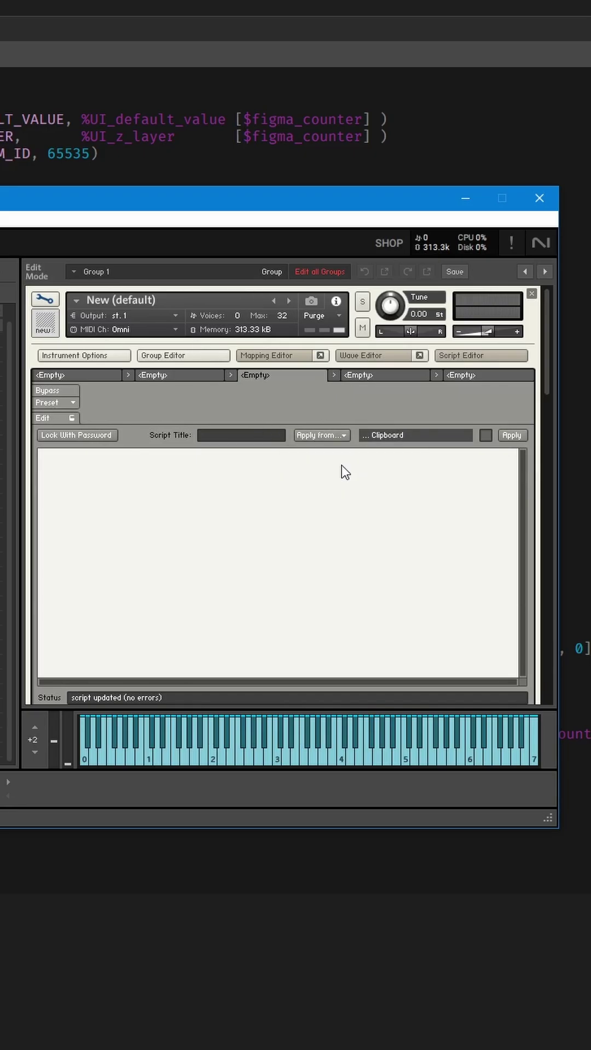
{"action": "left_click", "coordinate": [519, 438]}
{"action": "left_click", "coordinate": [48, 303]}
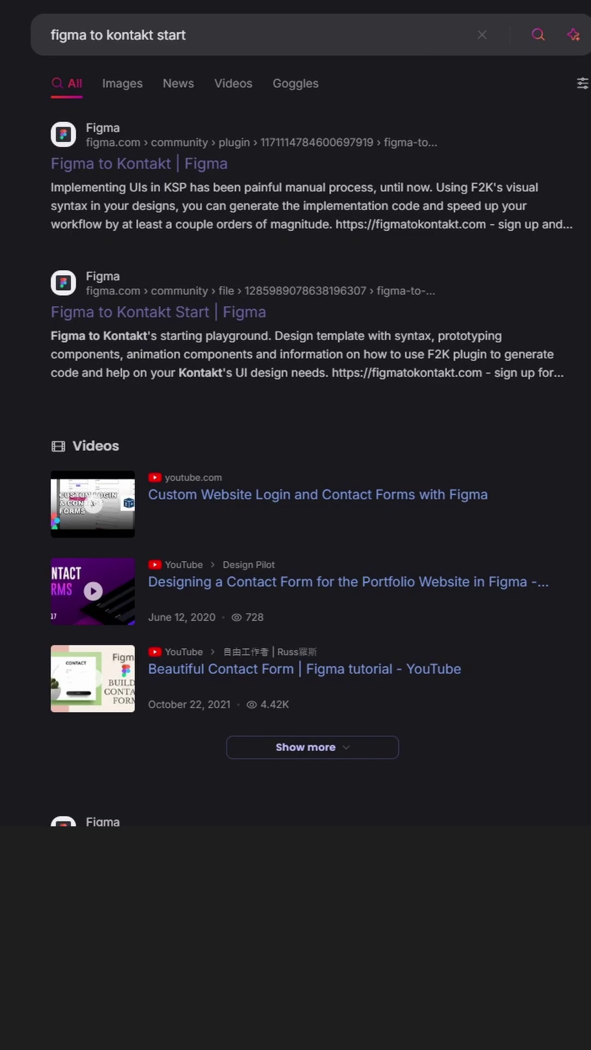
{"action": "left_click", "coordinate": [164, 308]}
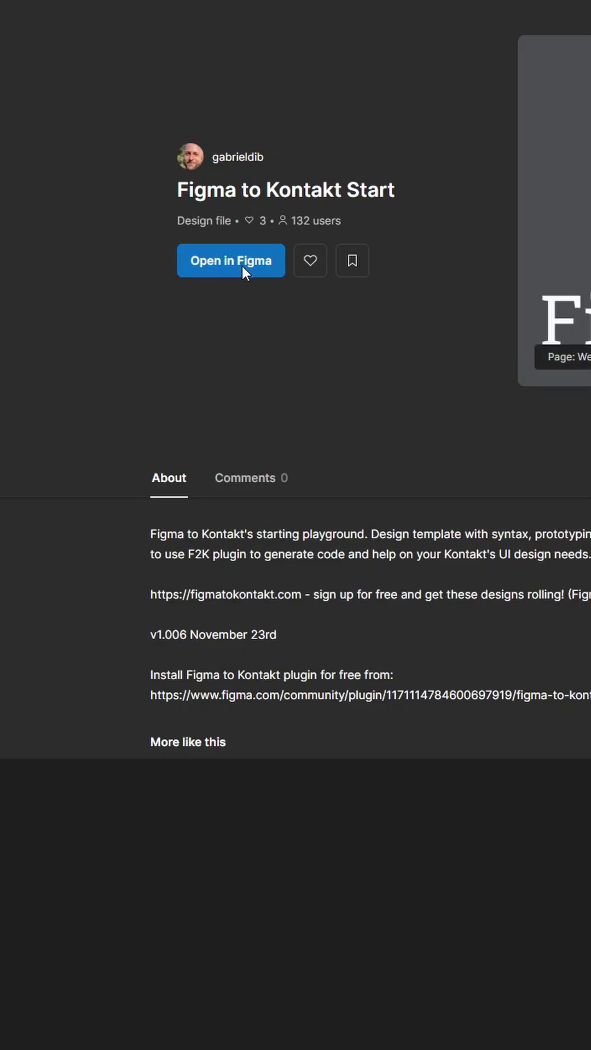
{"action": "scroll", "coordinate": [512, 520], "scroll_direction": "down", "scroll_amount": 3}
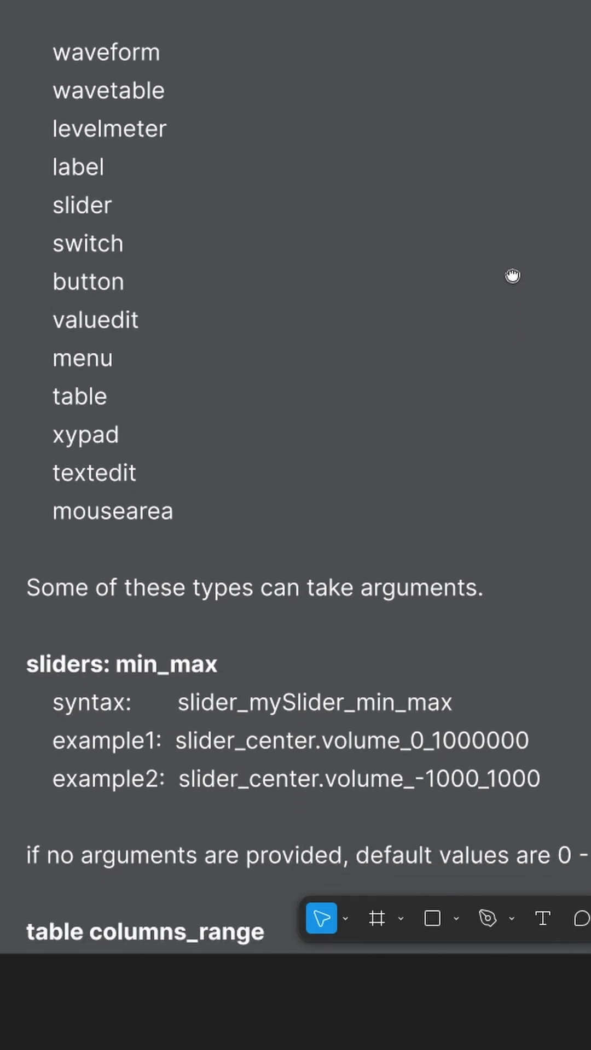
Tidy the effect and send knob group into an evenly spaced grid, then deselect and reselect it.
{"action": "left_click_drag", "start_coordinate": [515, 391], "coordinate": [516, 10]}
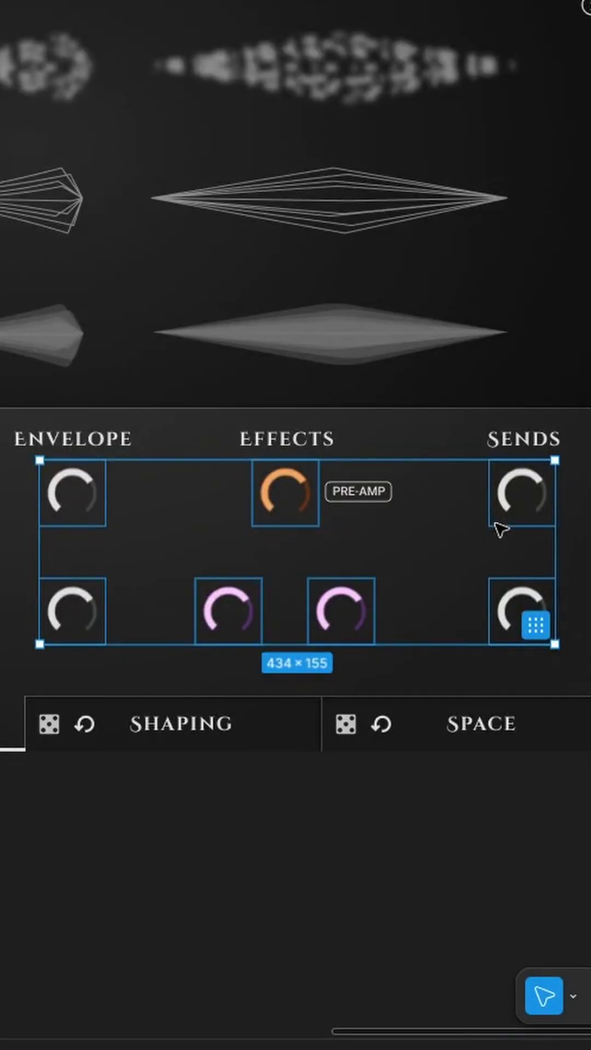
{"action": "left_click", "coordinate": [536, 625]}
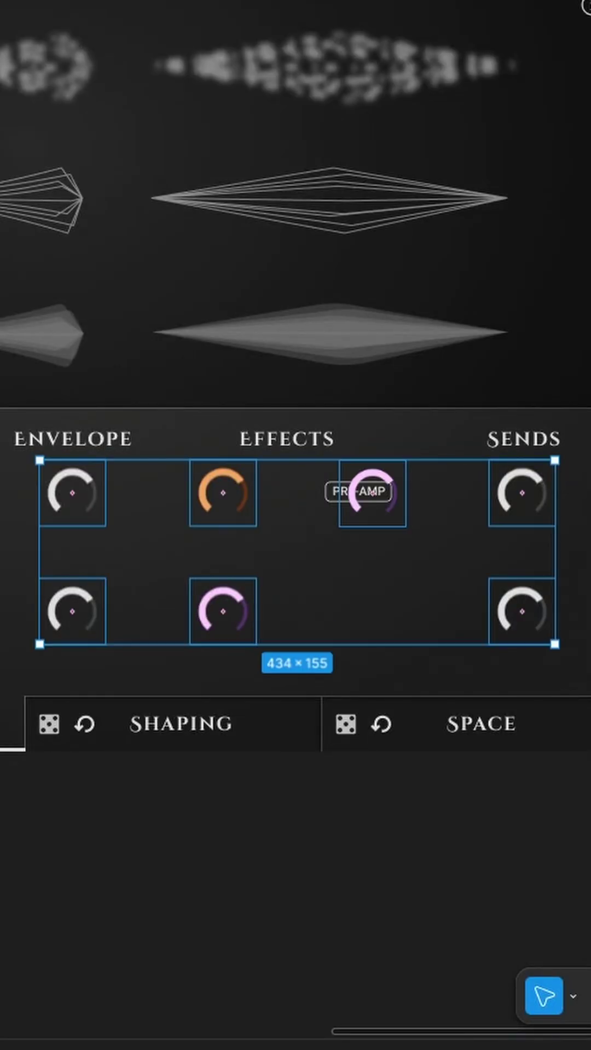
{"action": "key", "text": "Escape"}
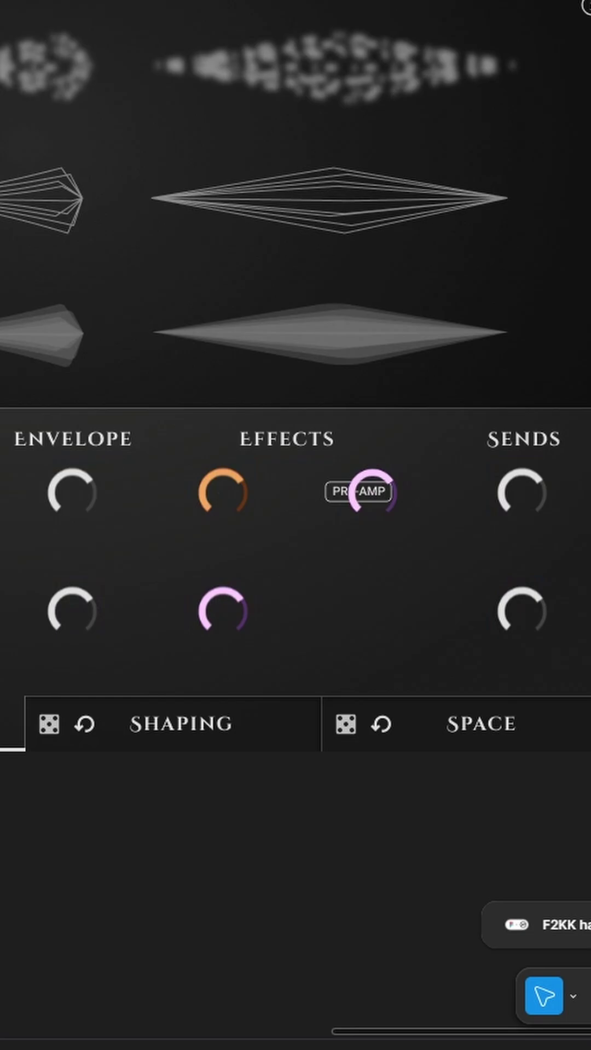
{"action": "left_click", "coordinate": [351, 491]}
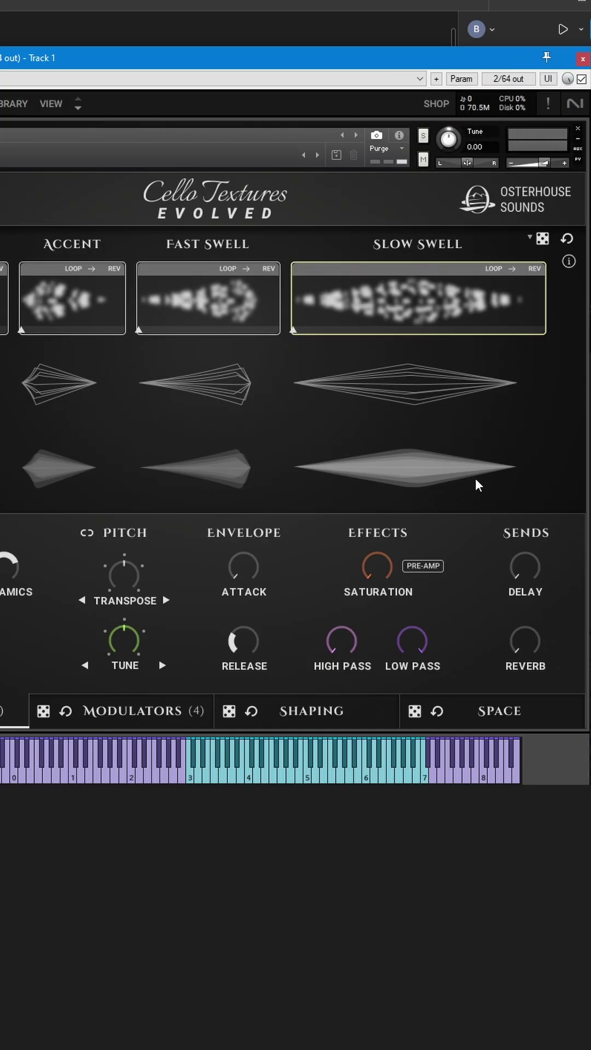